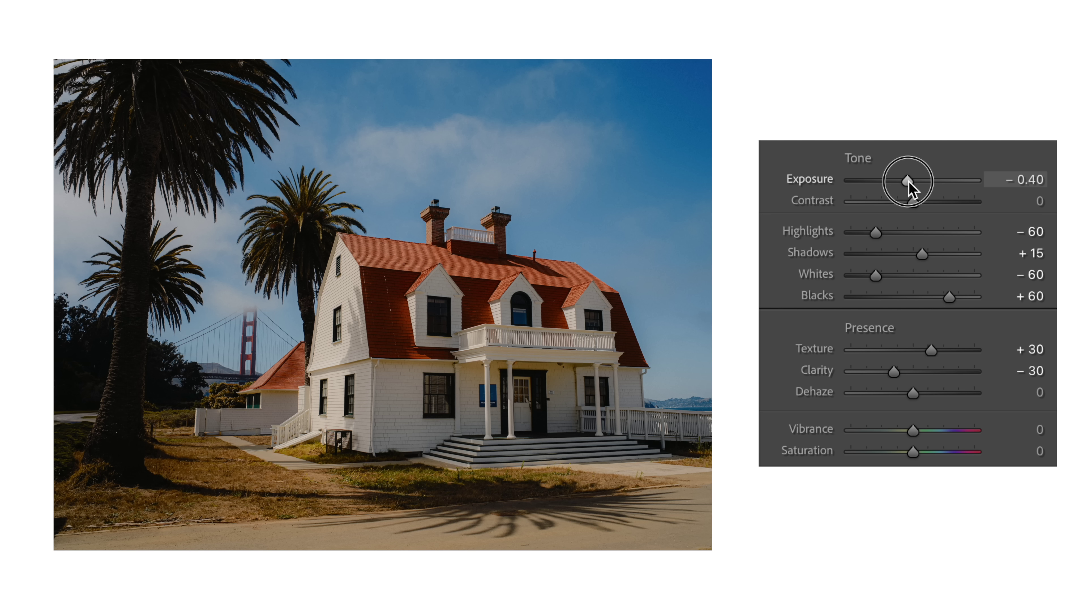
- Brighten Exposure, mute Saturation with a touch of Vibrance, and push the preset Amount to 188
drag(909, 182, 923, 205)
mouse_move(916, 454)
mouse_down()
mouse_move(921, 434)
mouse_move(930, 444)
mouse_up()
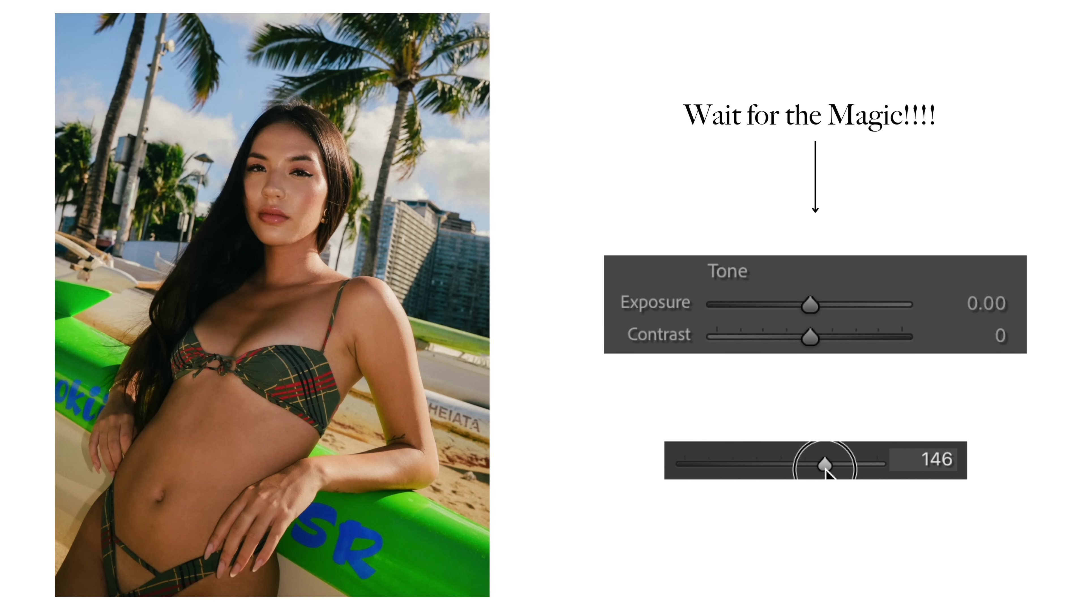
drag(849, 469, 865, 470)
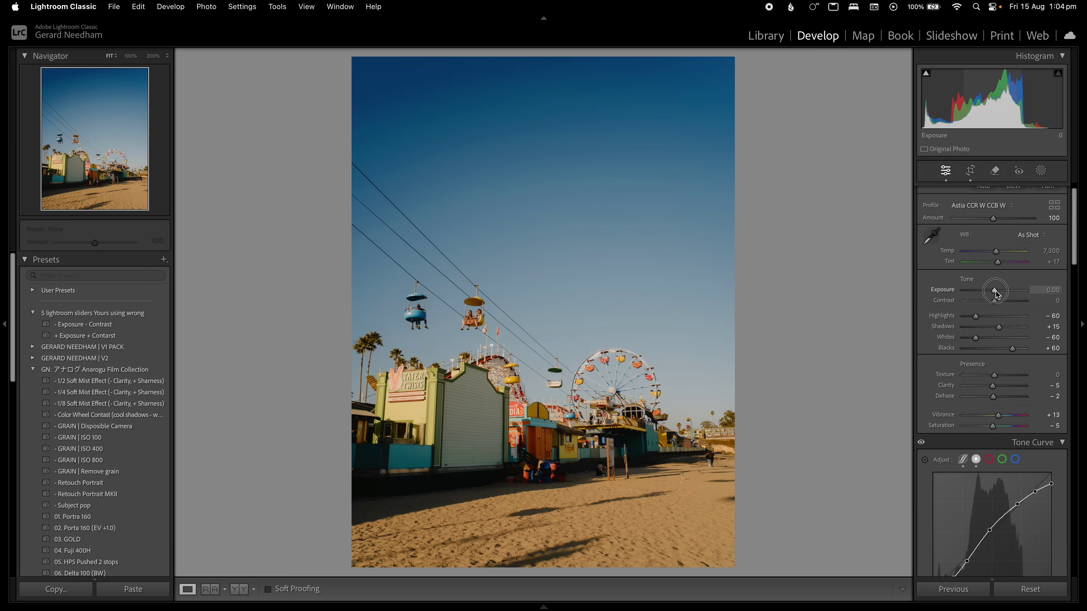
- Set Exposure to +0.30 and raise Contrast to +15 in the Basic panel
drag(995, 293, 997, 293)
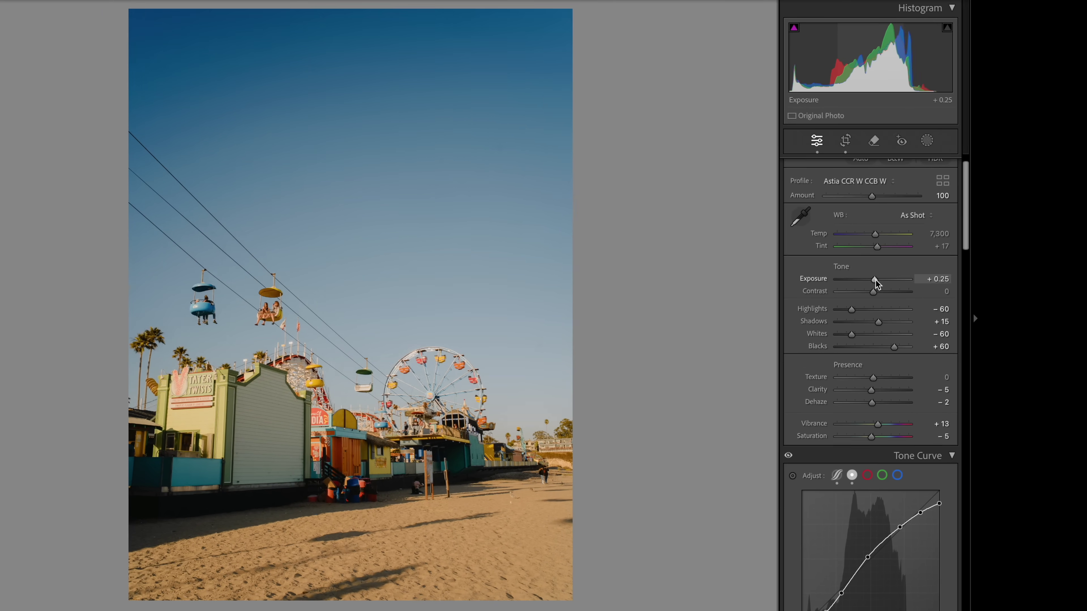
drag(876, 282, 878, 295)
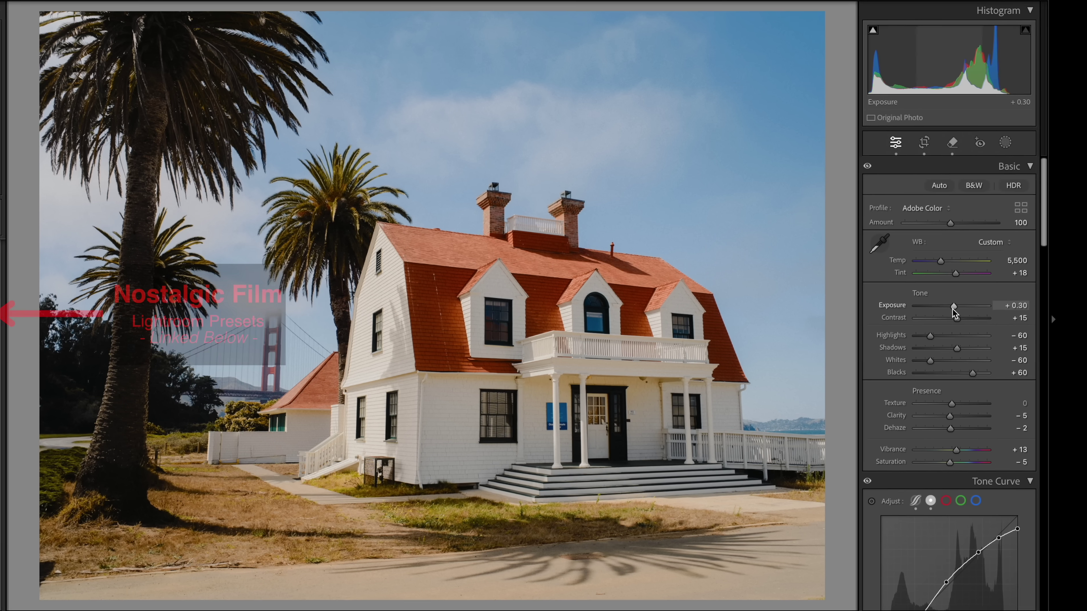
- Reset Exposure and Contrast to zero, testing Exposure back to 0.00
click(996, 313)
double_click(950, 306)
double_click(949, 317)
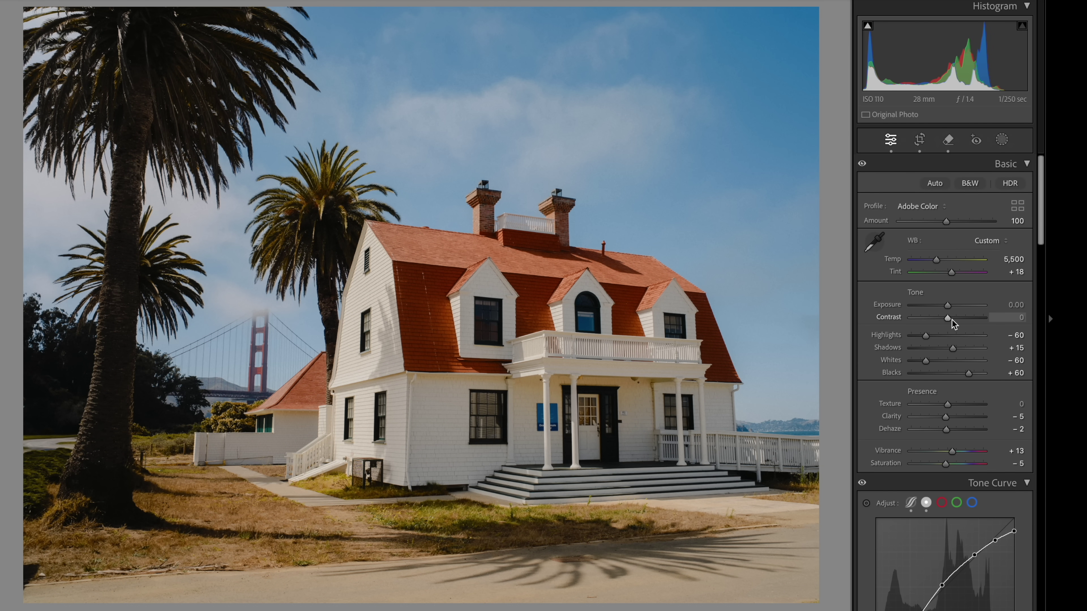
drag(947, 305, 943, 307)
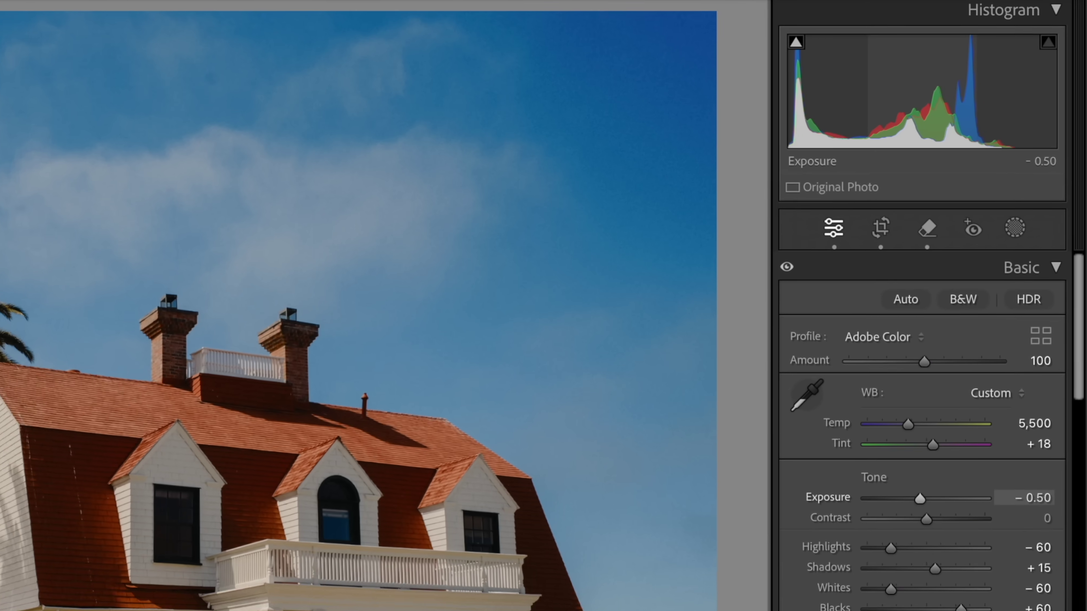
drag(919, 498, 925, 498)
drag(919, 555, 919, 555)
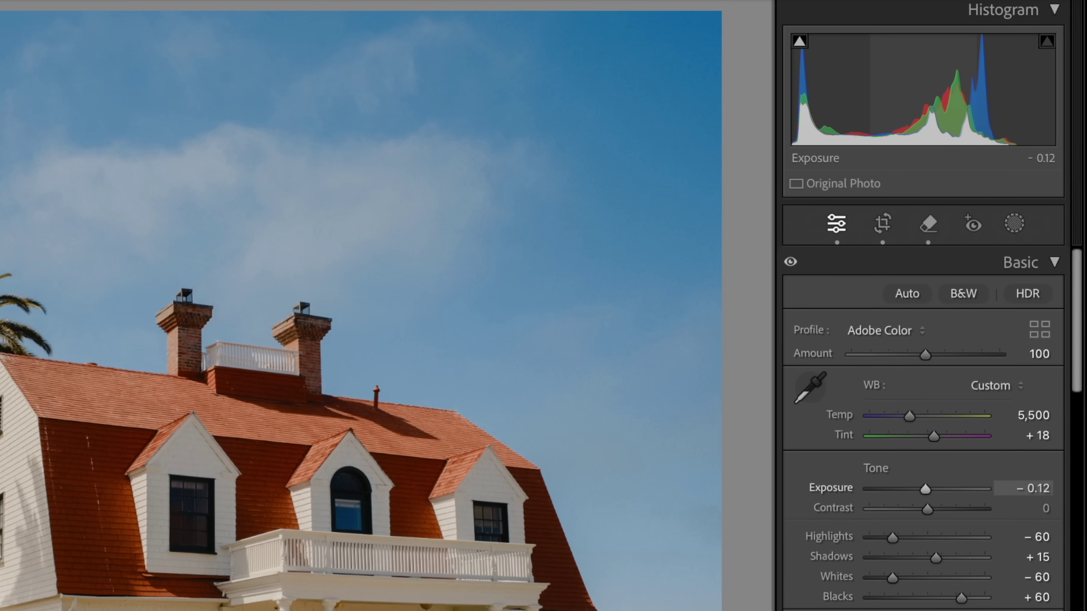
drag(925, 489, 927, 489)
- Try brighter and darker Exposure values, undo the last, and settle at Exposure −0.75, Contrast −10
drag(948, 305, 958, 305)
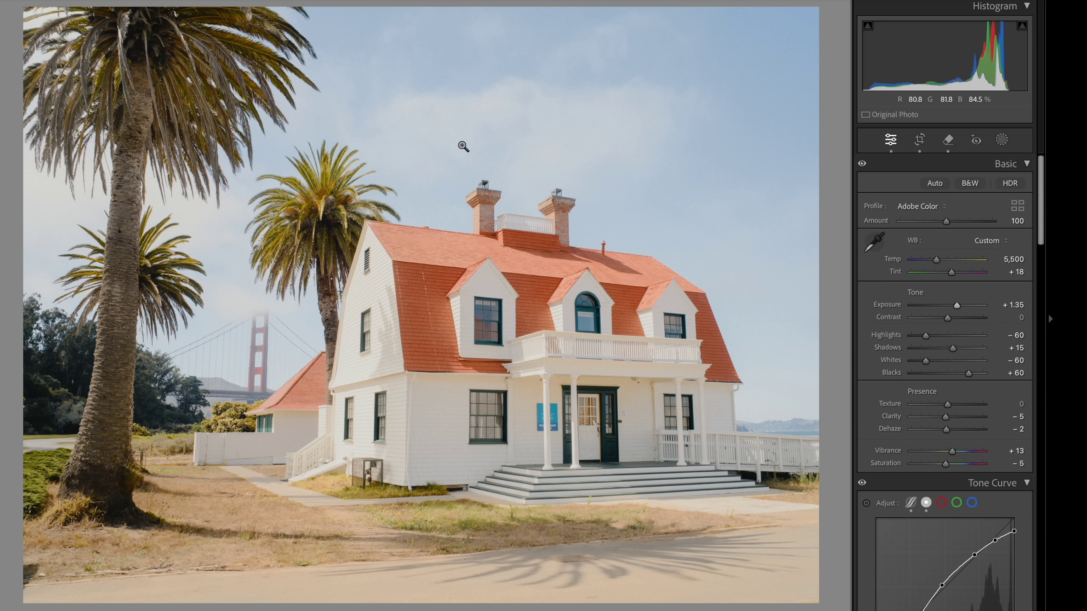
drag(956, 306, 936, 308)
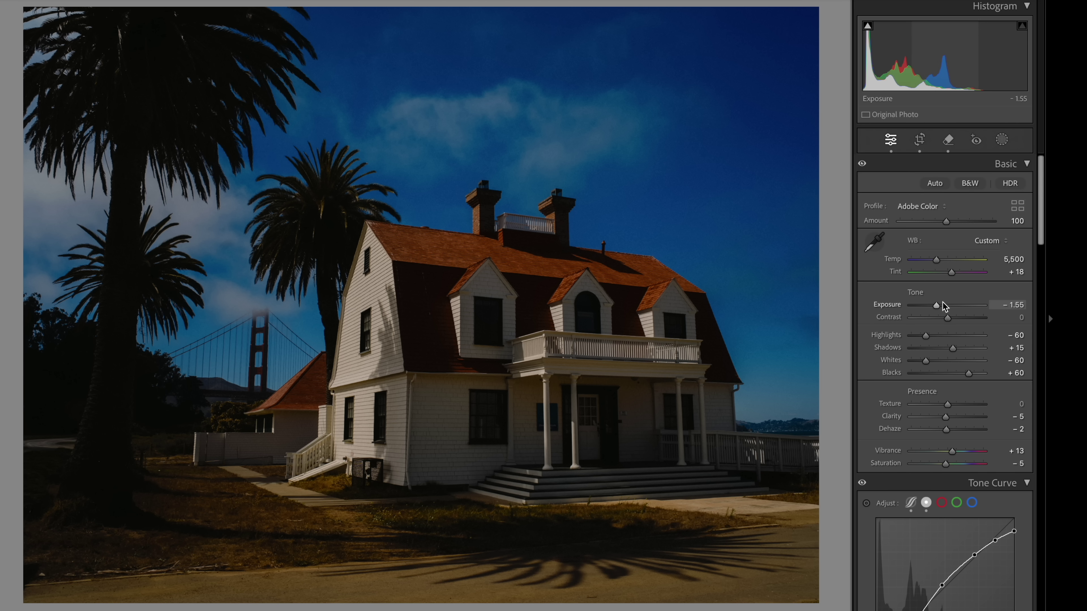
drag(935, 306, 951, 322)
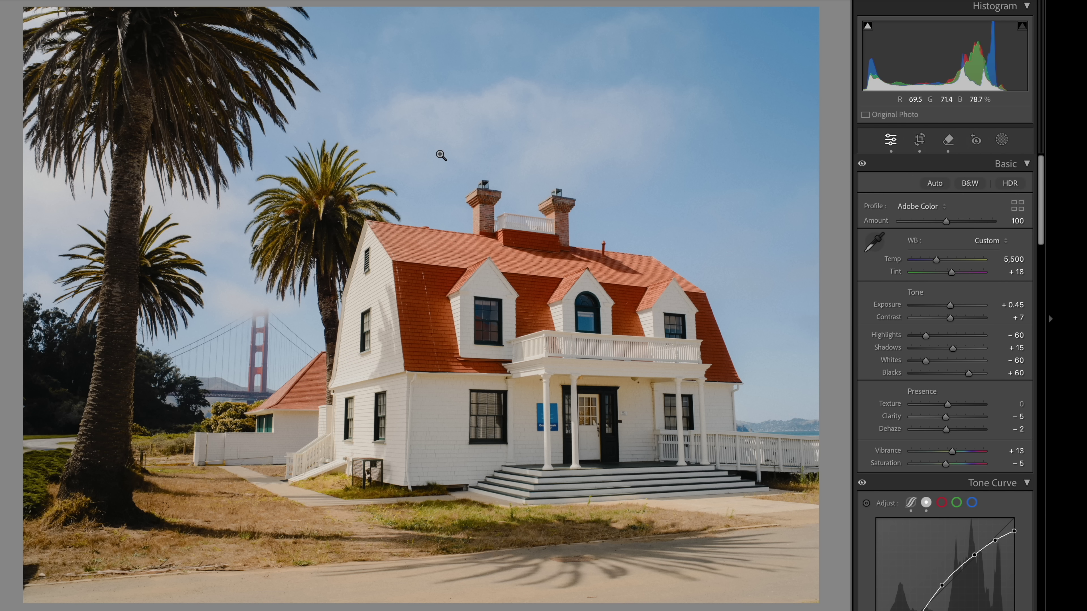
drag(950, 306, 946, 322)
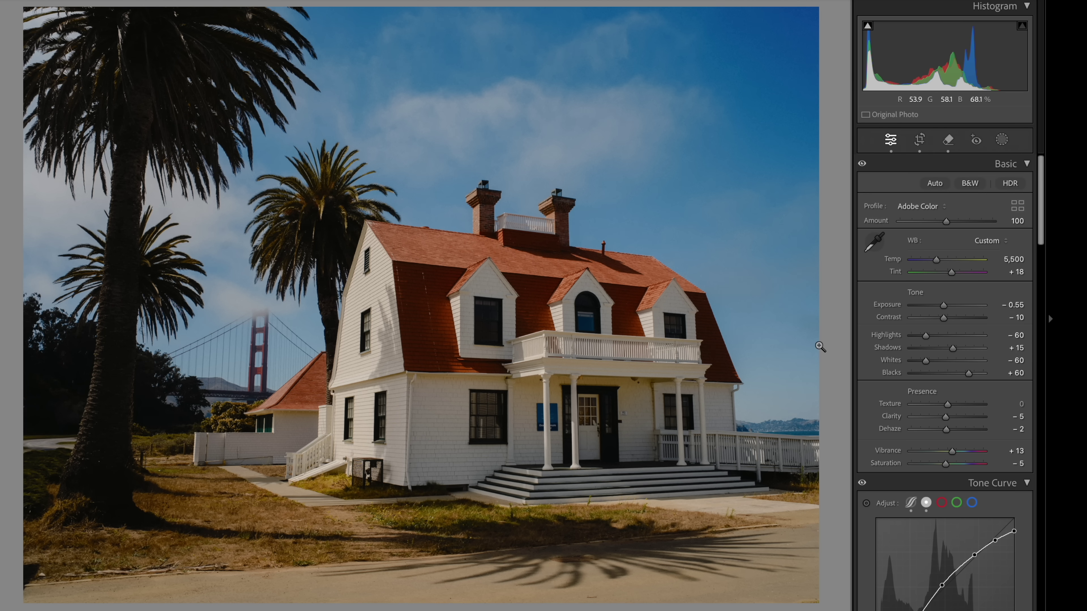
key(ctrl+z)
mouse_move(945, 305)
mouse_down()
mouse_move(956, 312)
mouse_move(943, 309)
mouse_up()
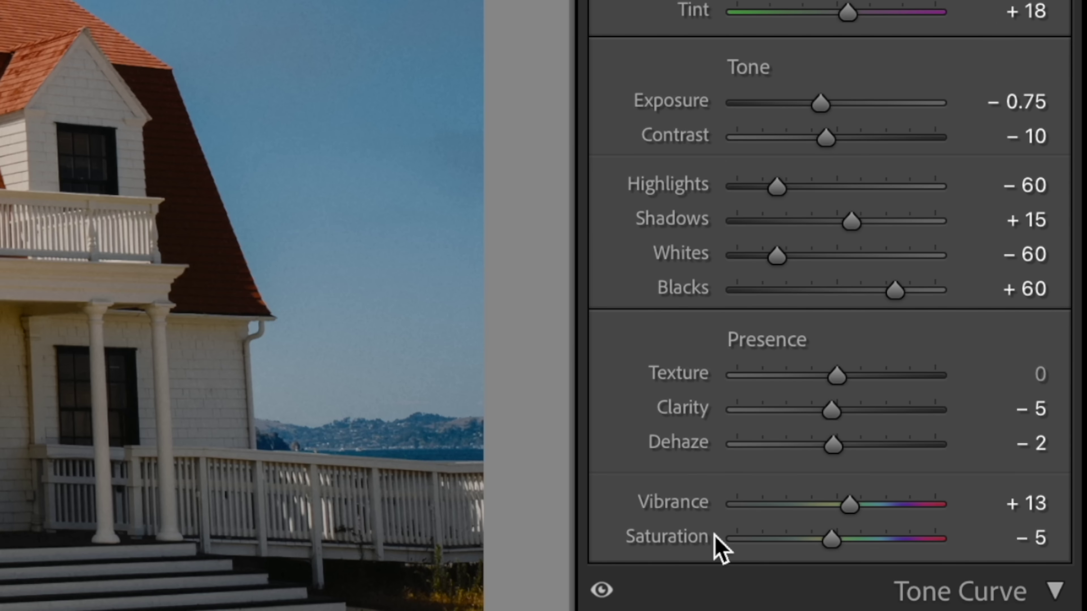
- Lift Exposure to +0.80 with Contrast +12, undoing a trial Saturation boost so it stays −5
drag(827, 107, 852, 140)
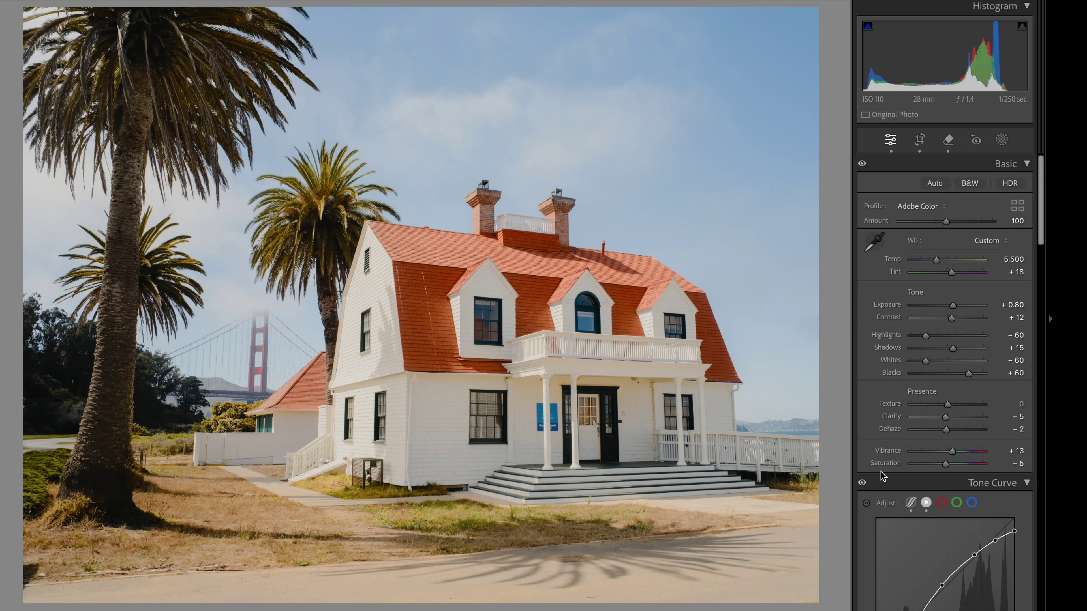
drag(945, 466, 986, 453)
key(ctrl+z)
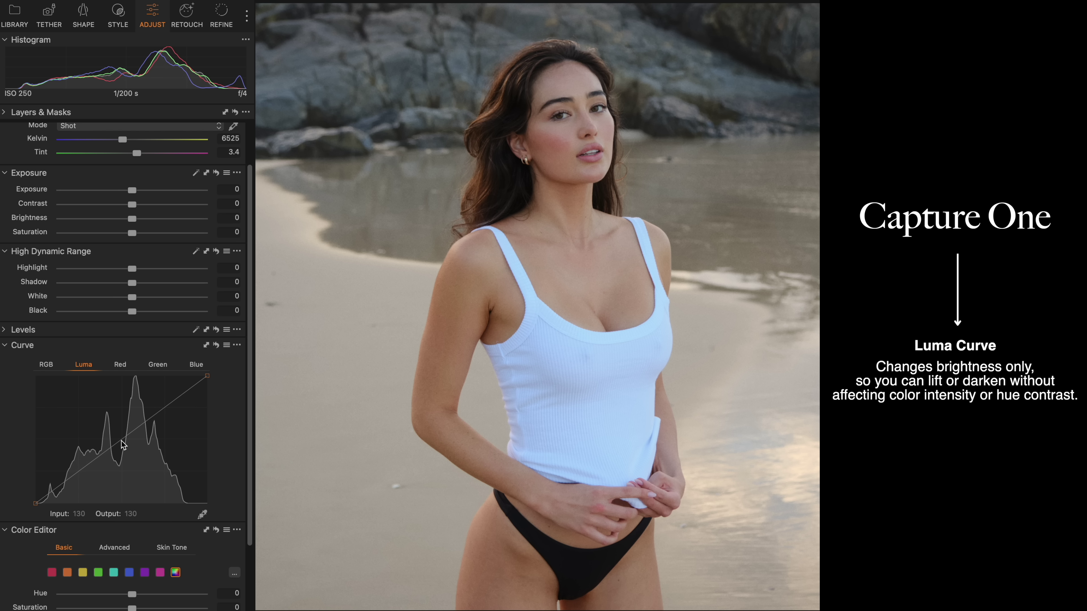
drag(123, 446, 121, 434)
drag(62, 487, 62, 484)
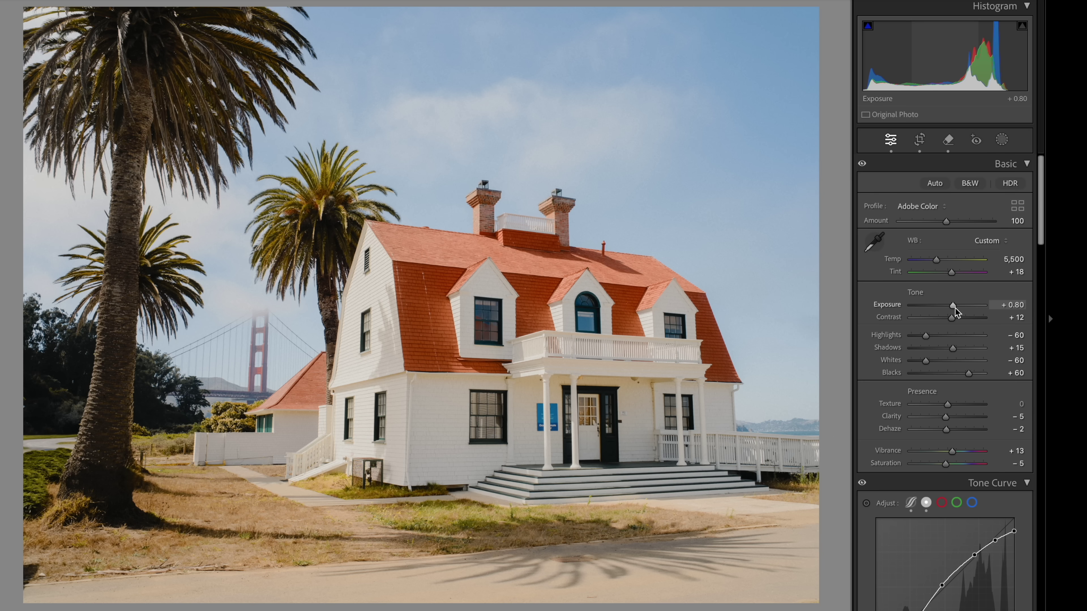
- Zero the Contrast slider and apply the '+ Exposure + Contrast' preset for Exposure +0.50, Contrast +15
click(952, 317)
double_click(951, 317)
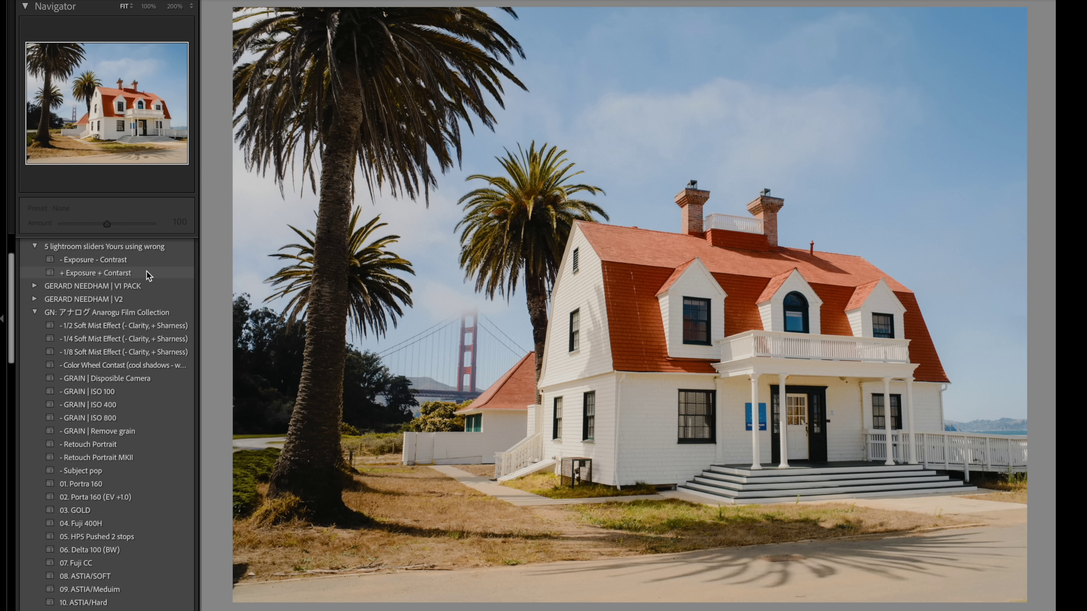
click(146, 271)
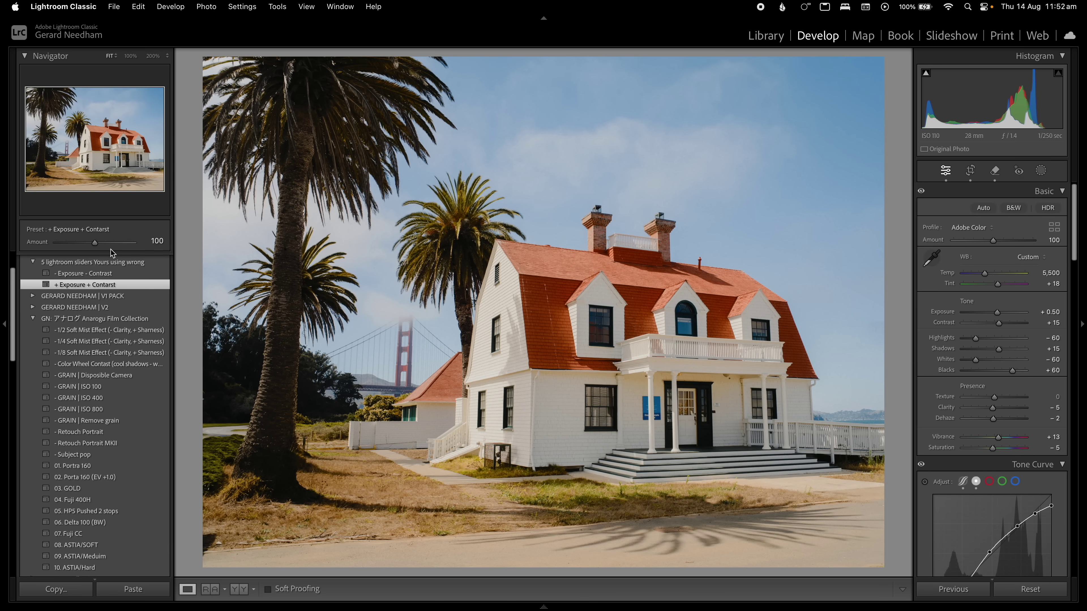
- Fade the preset Amount to 0, then apply '- Exposure - Contrast' at Amount 42 (Exposure −0.21, Contrast −6)
click(95, 243)
drag(96, 245, 114, 244)
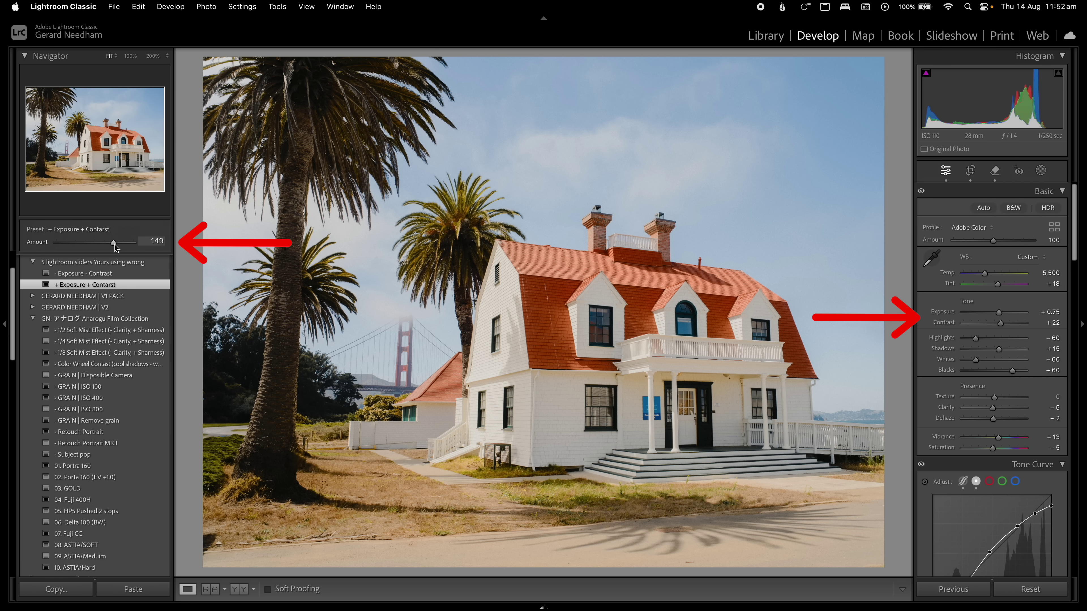
drag(109, 248, 53, 248)
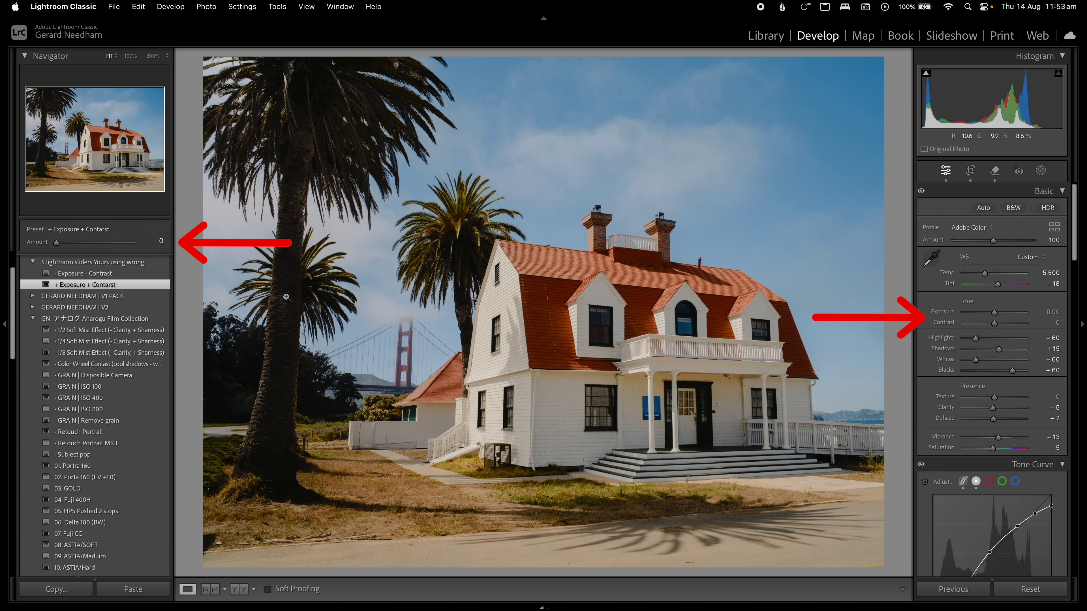
click(146, 274)
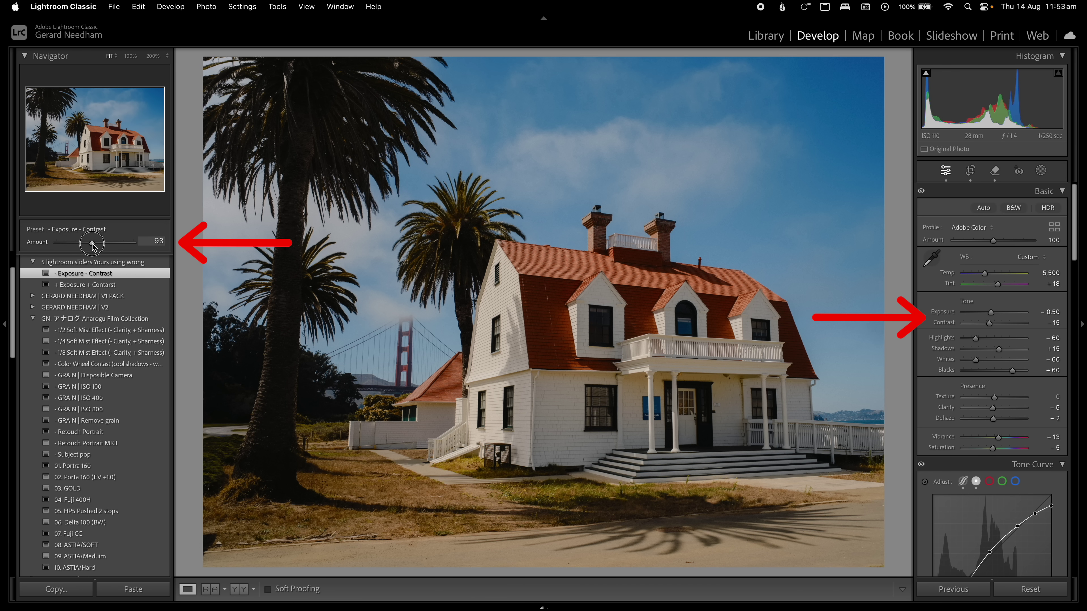
drag(88, 244, 73, 243)
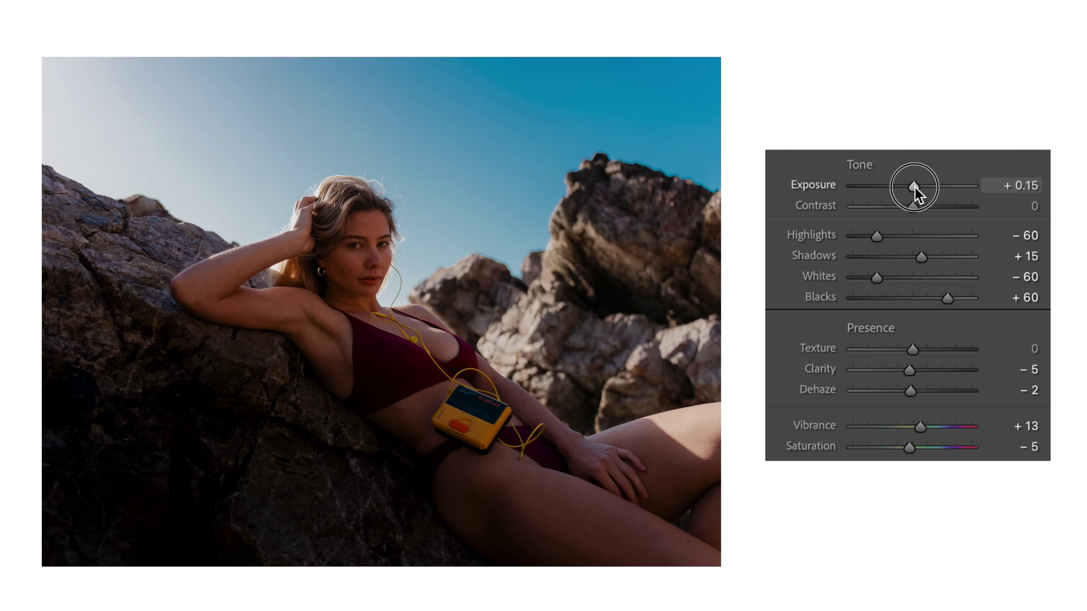
drag(915, 187, 928, 208)
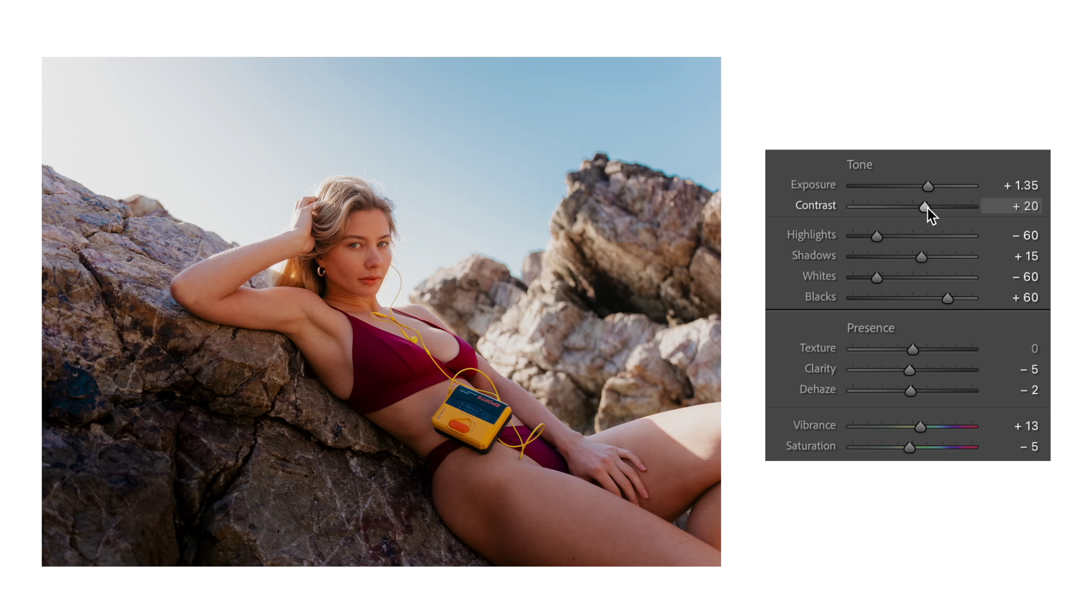